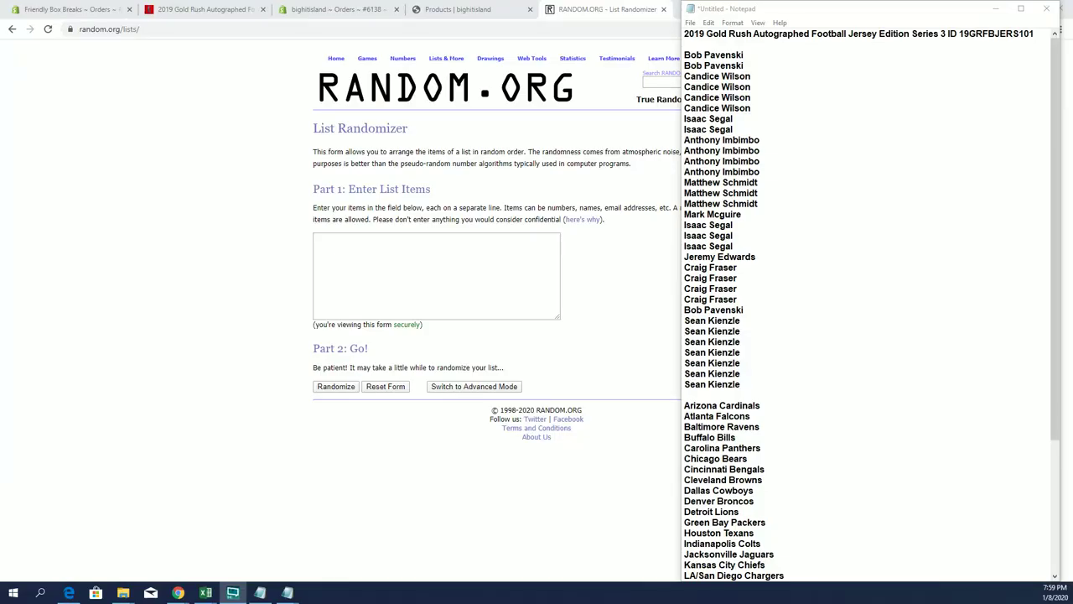
# Step: Copy the 32 owner names from Notepad into the List Randomizer box
pyautogui.click(685, 56)
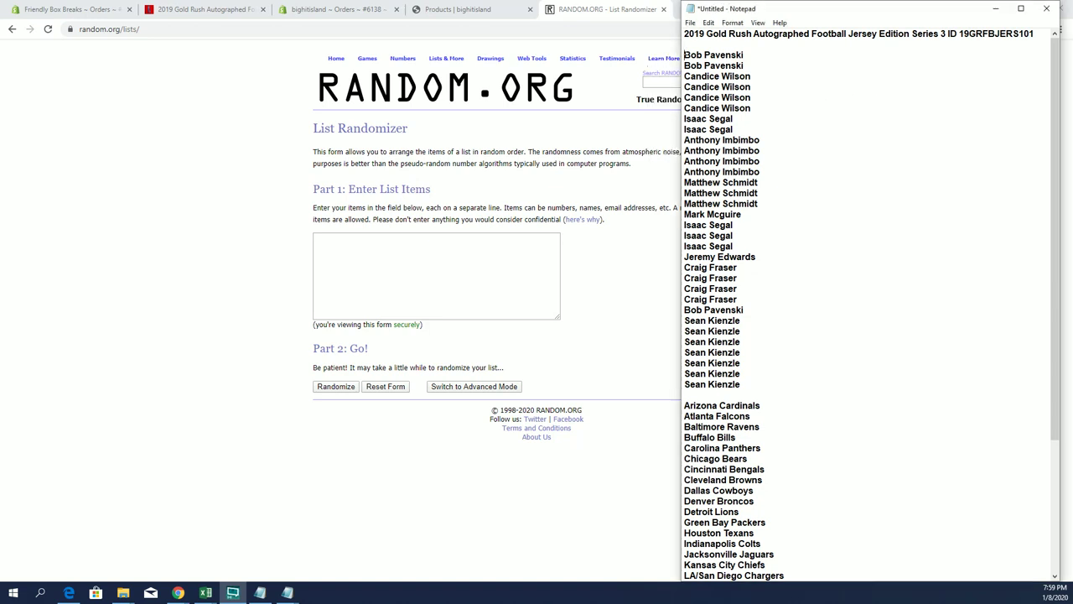
pyautogui.moveTo(685, 55); pyautogui.dragTo(741, 384)
pyautogui.rightClick(758, 215)
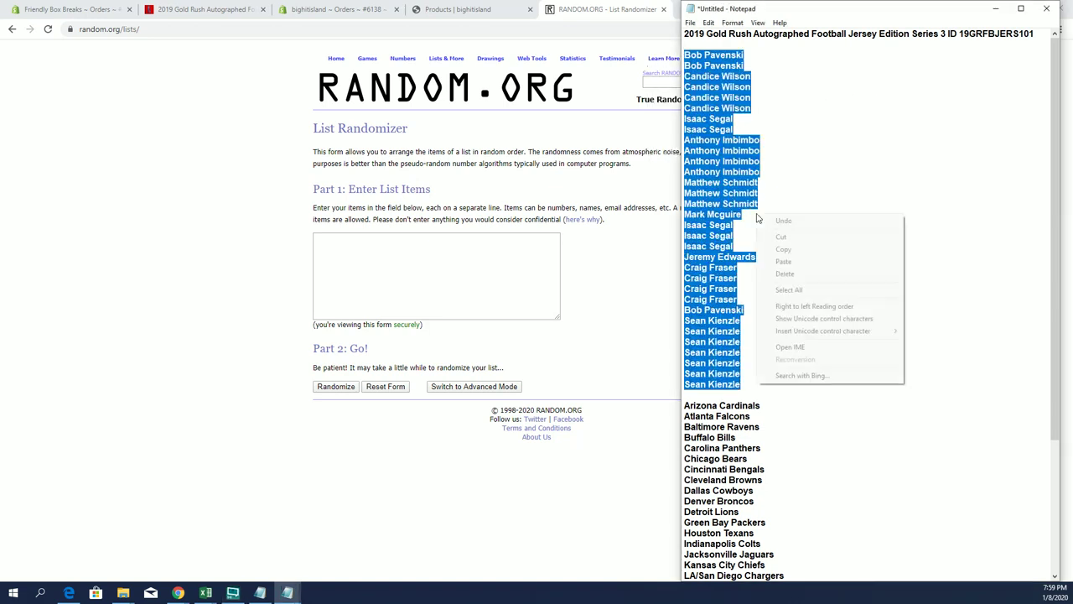
pyautogui.click(818, 250)
pyautogui.click(312, 269)
pyautogui.rightClick(333, 252)
pyautogui.click(380, 337)
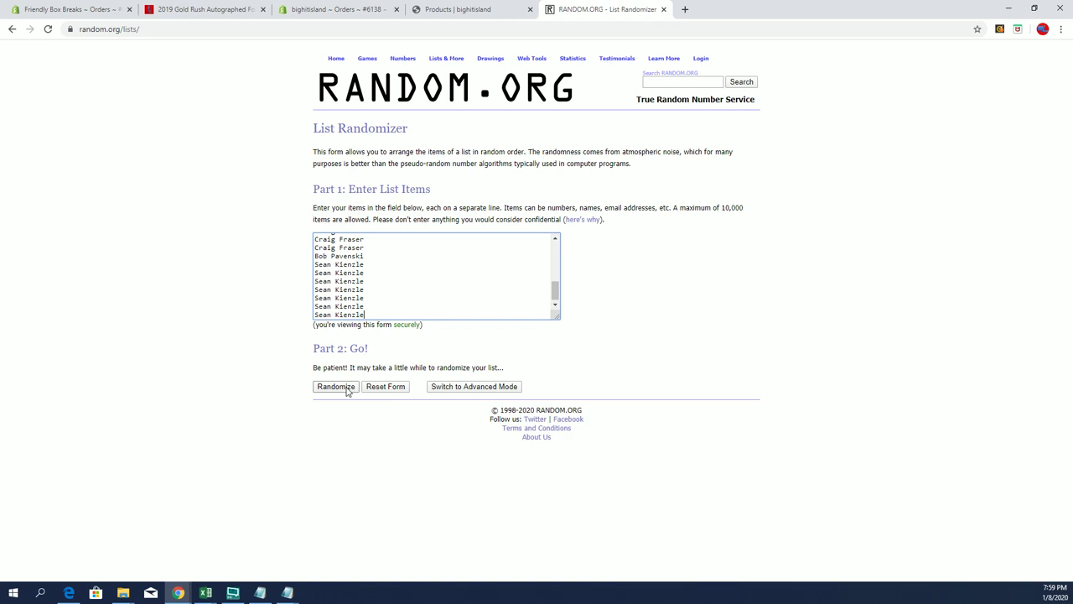
# Step: Randomize the owner list seven times and copy the shuffled result
pyautogui.click(348, 389)
pyautogui.click(321, 515)
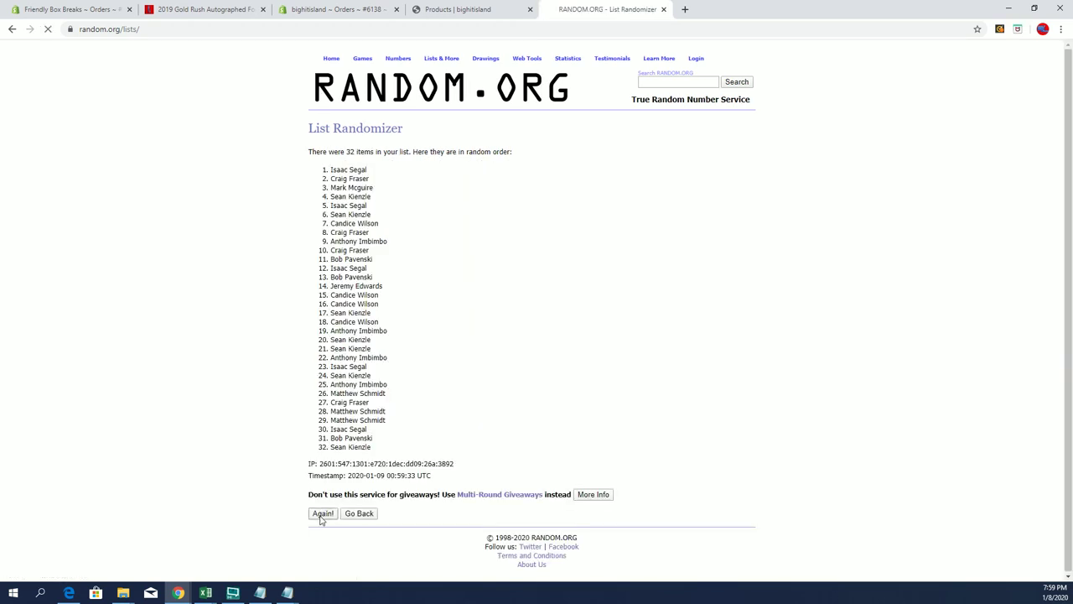
pyautogui.click(315, 534)
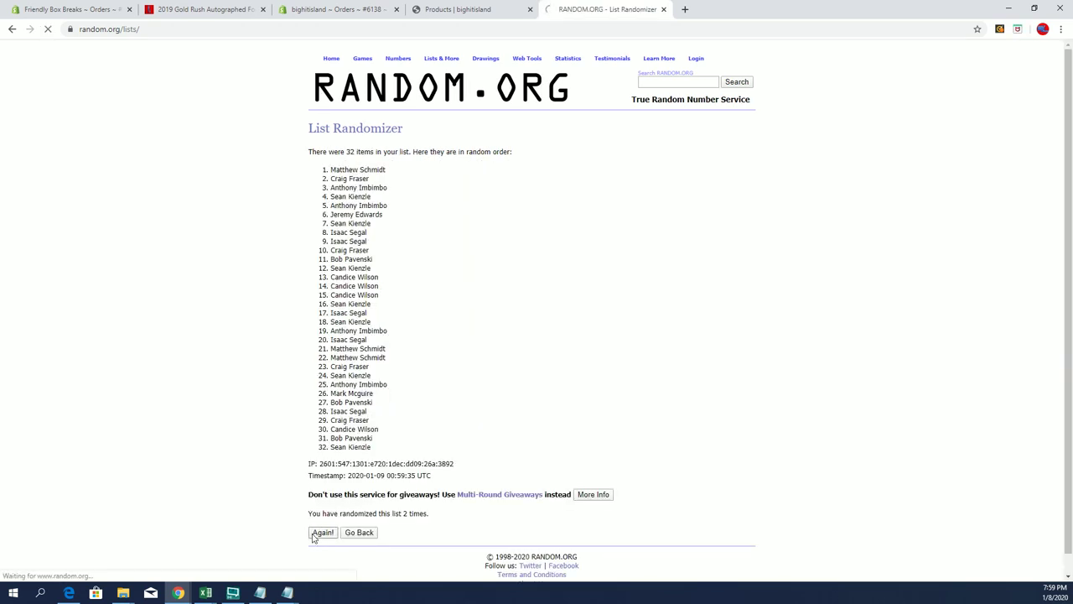
pyautogui.click(322, 532)
pyautogui.click(322, 533)
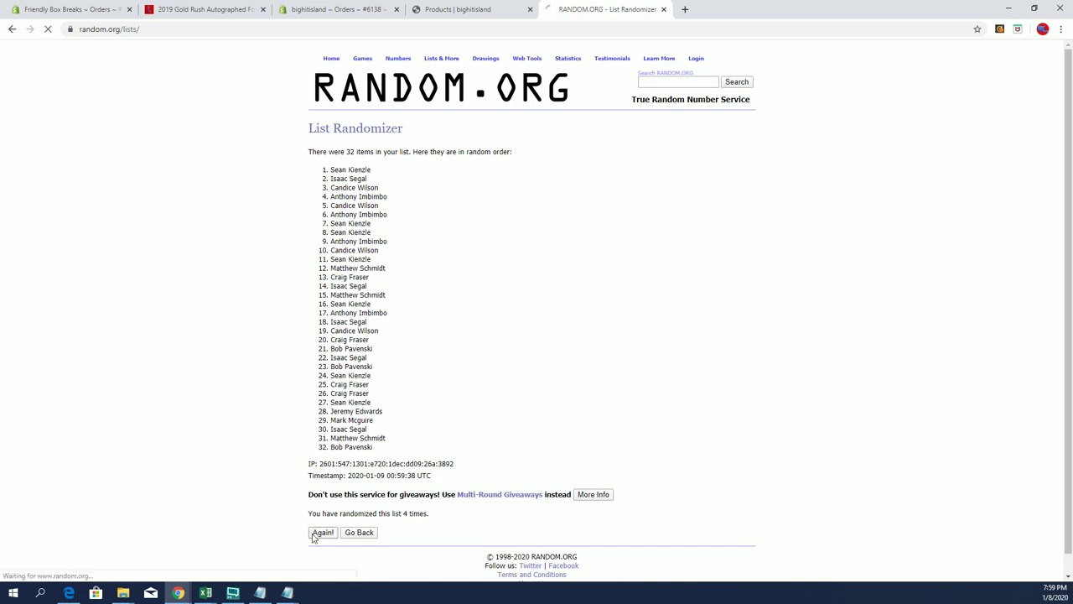
pyautogui.click(316, 535)
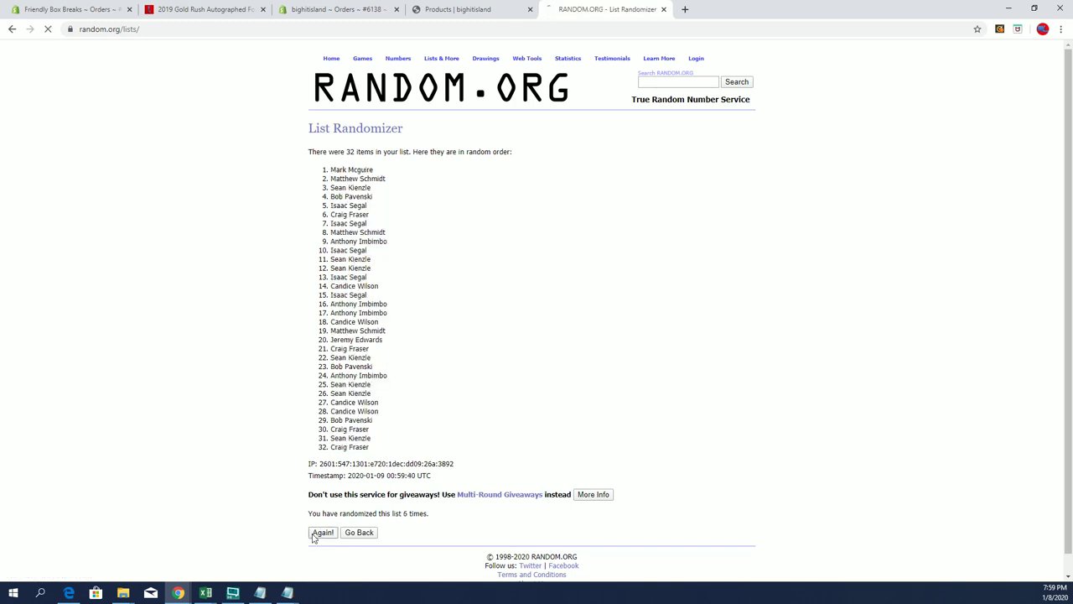
pyautogui.moveTo(331, 168); pyautogui.dragTo(382, 447)
pyautogui.rightClick(377, 306)
pyautogui.click(394, 313)
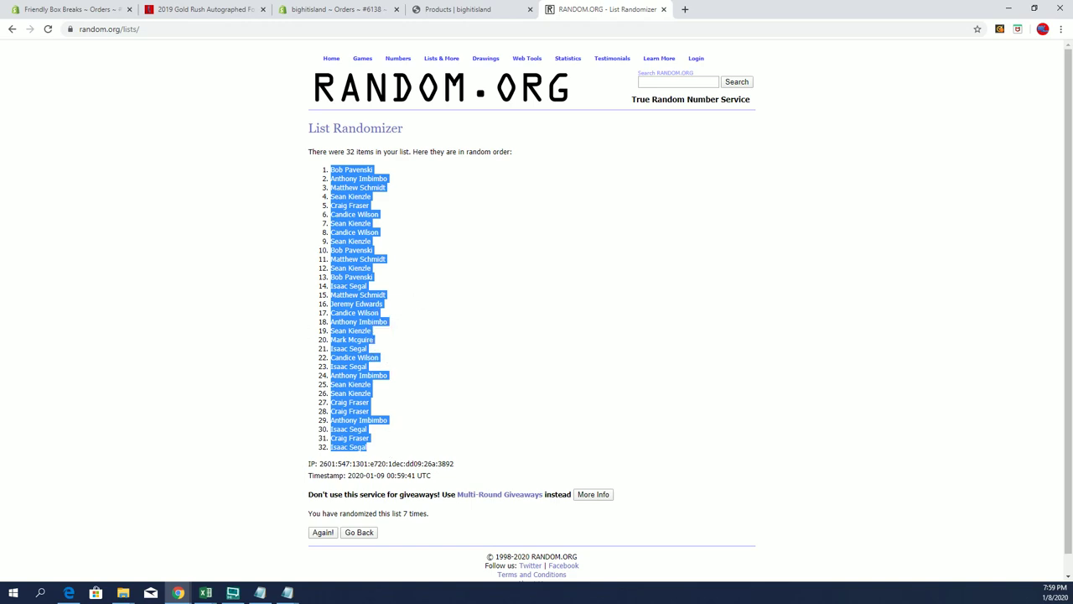
# Step: Paste the shuffled, numbered owner names into A2:A33 and narrow column A slightly
pyautogui.hotkey('alt', 'Tab')
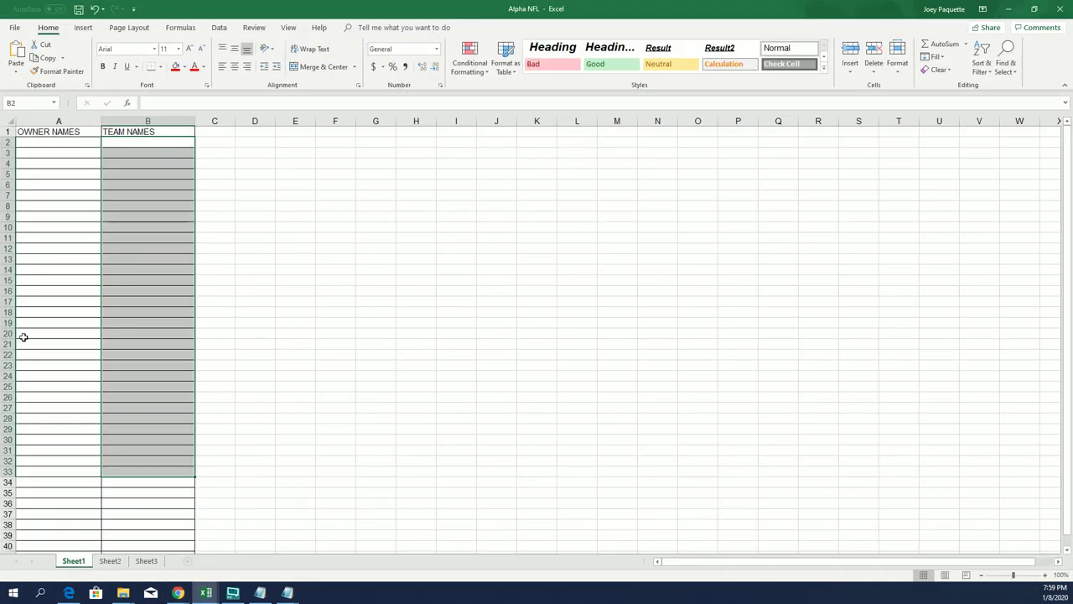
pyautogui.click(62, 141)
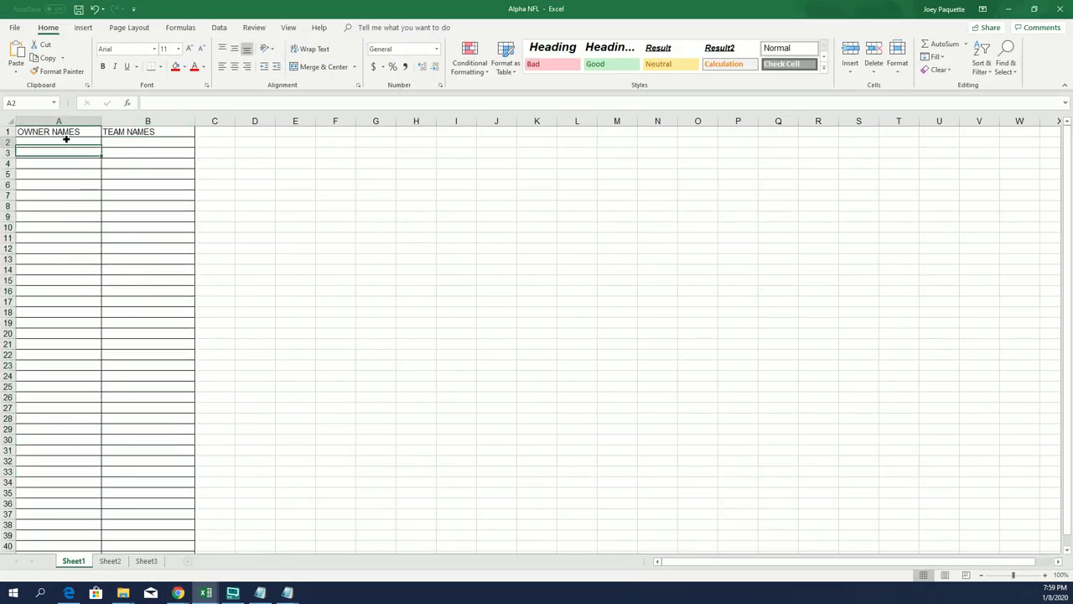
pyautogui.hotkey('ctrl', 'v')
pyautogui.click(74, 184)
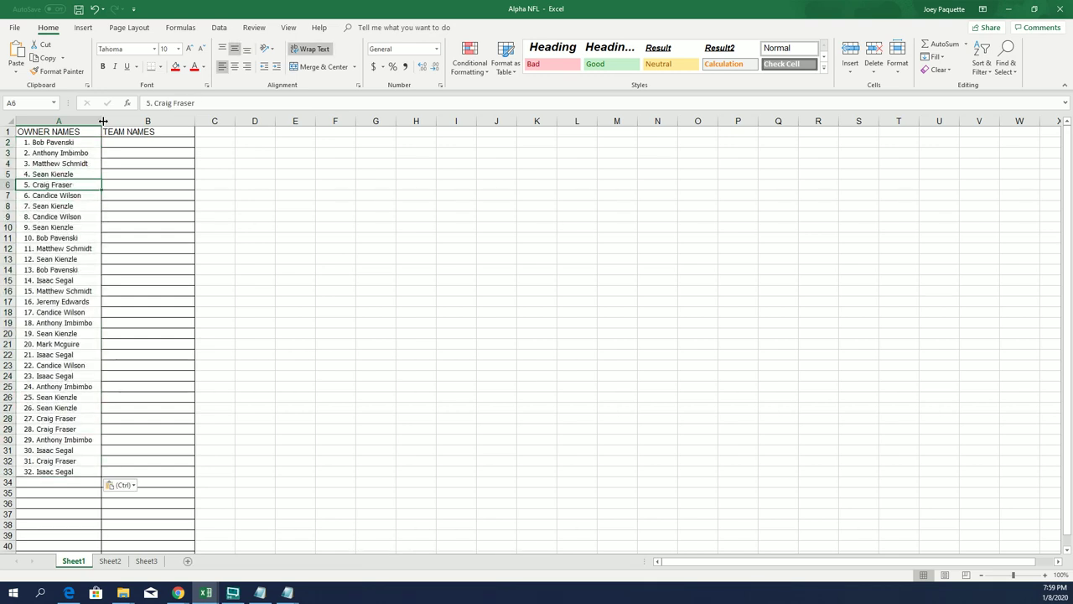
pyautogui.moveTo(103, 121); pyautogui.dragTo(100, 121)
pyautogui.click(151, 142)
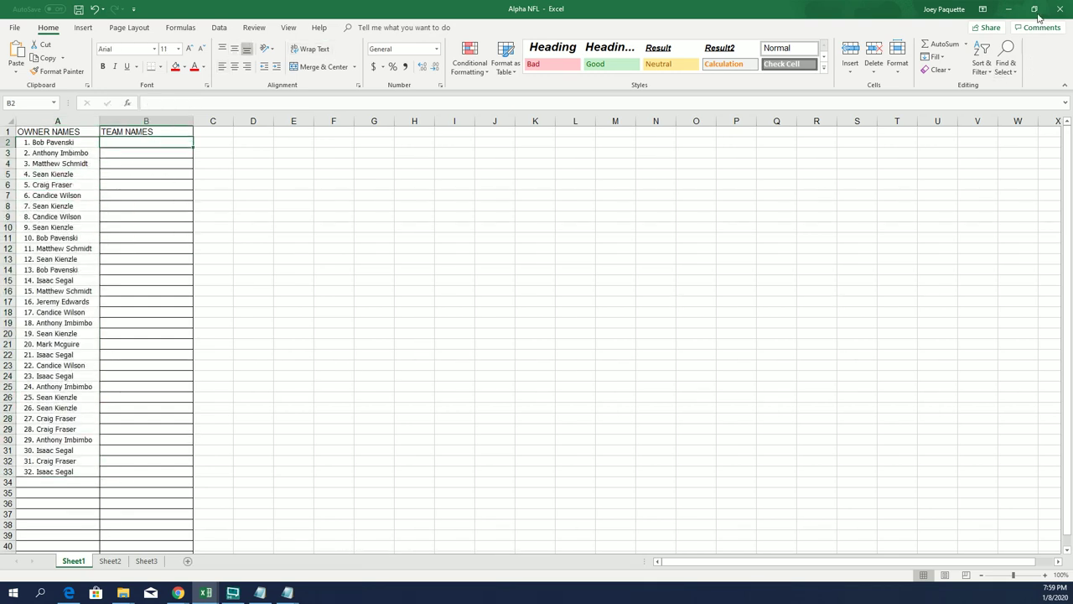
# Step: Copy the 32 NFL team names from Notepad into the List Randomizer box
pyautogui.click(1009, 9)
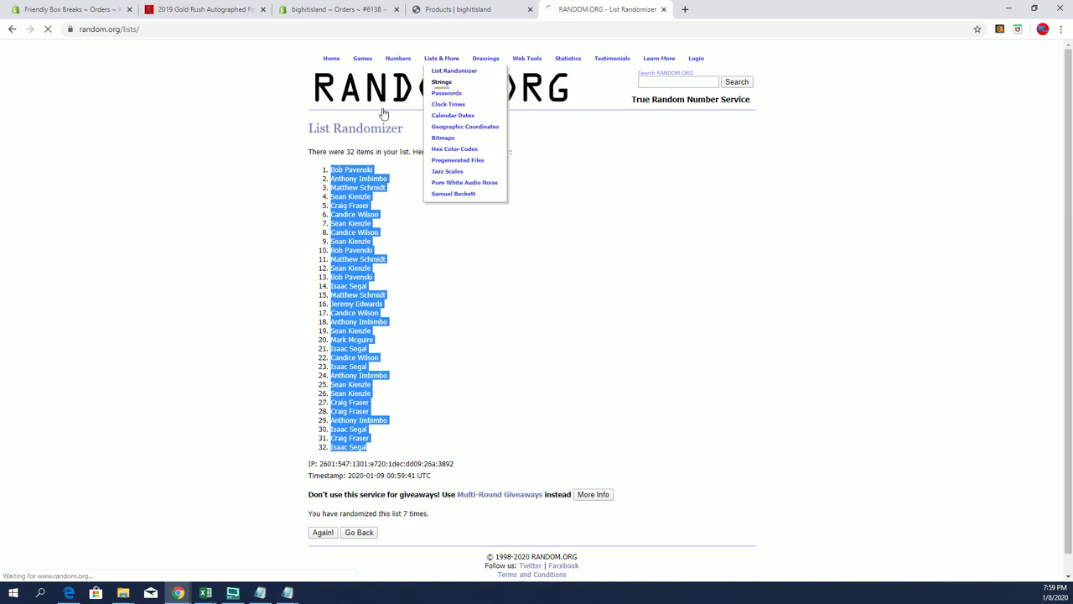
pyautogui.hotkey('alt', 'Tab')
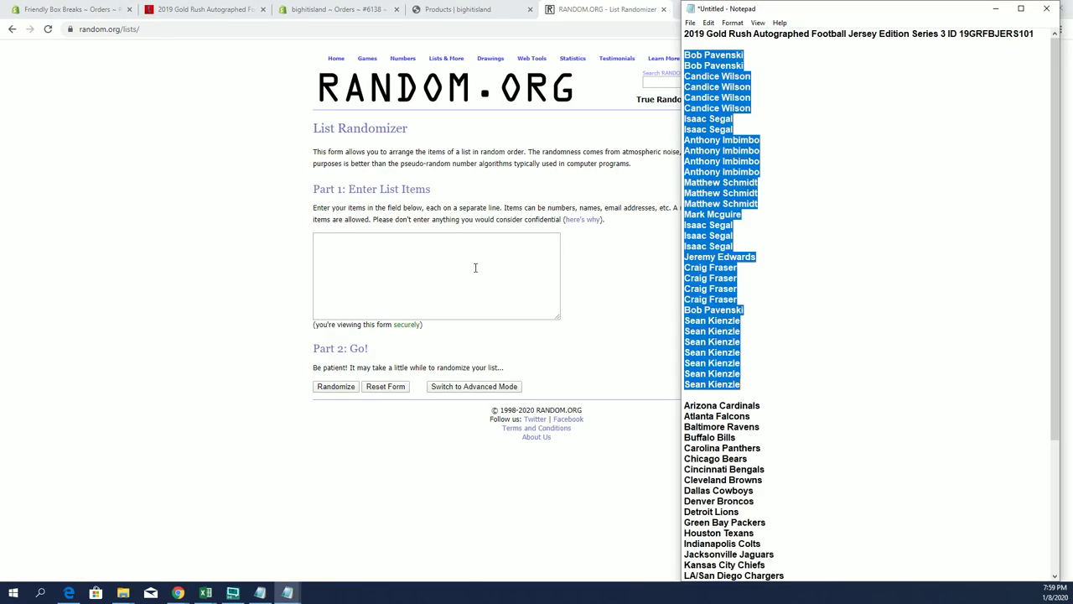
pyautogui.scroll(-5, 898, 232)
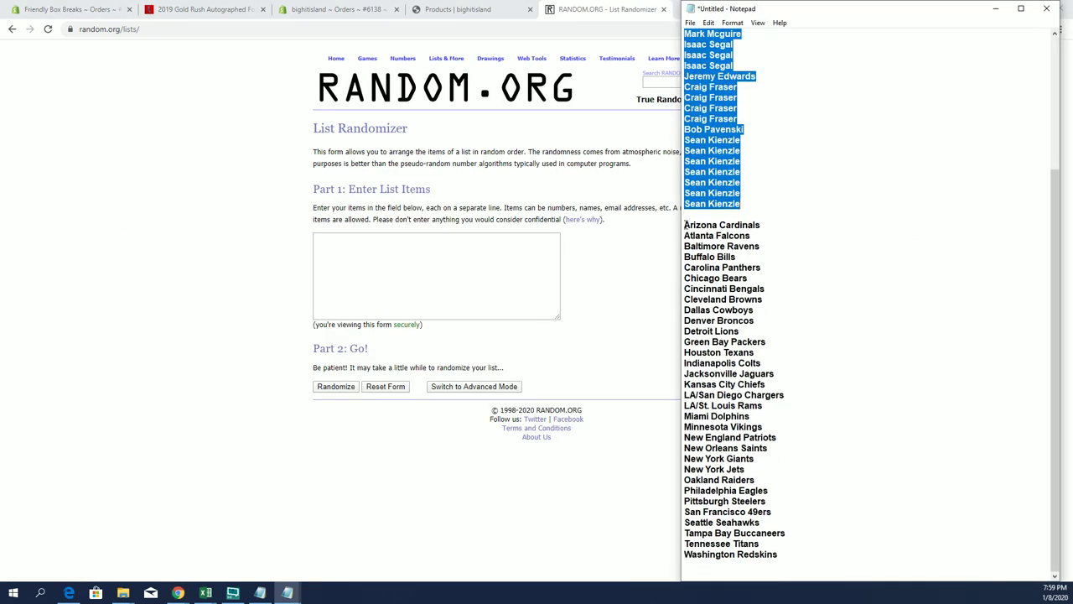
pyautogui.moveTo(684, 225); pyautogui.dragTo(794, 556)
pyautogui.rightClick(779, 332)
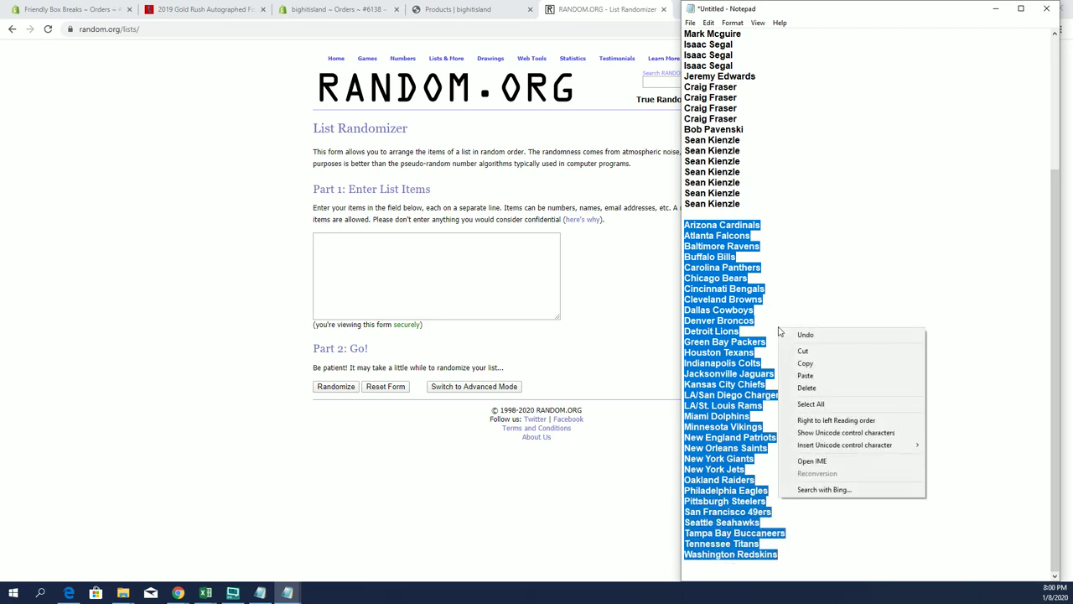
pyautogui.click(807, 363)
pyautogui.rightClick(422, 265)
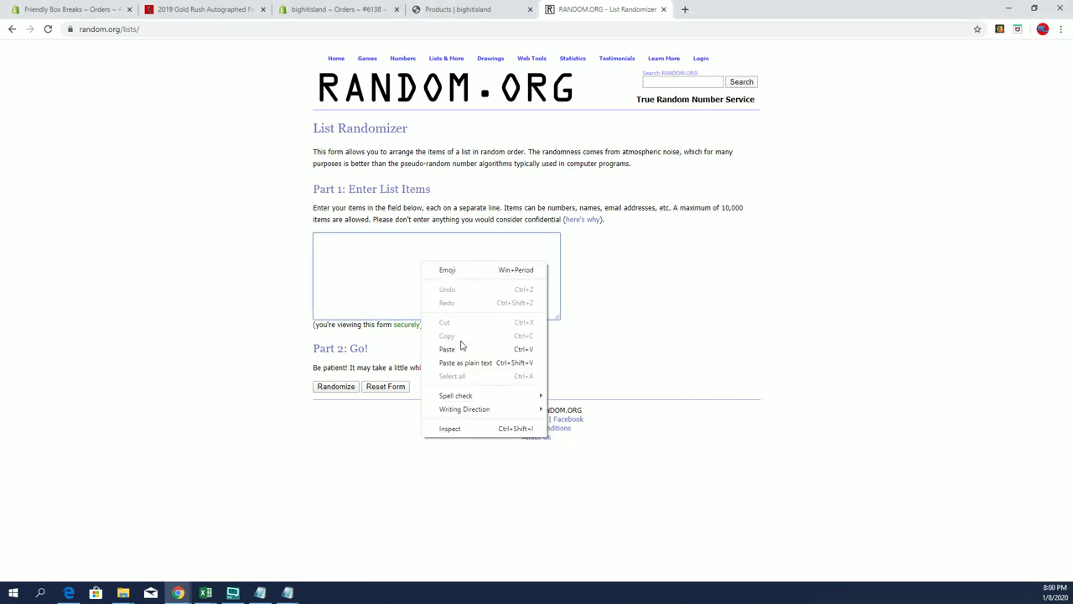
pyautogui.click(460, 348)
# Step: Randomize the team list seven times and copy the shuffled result
pyautogui.click(333, 388)
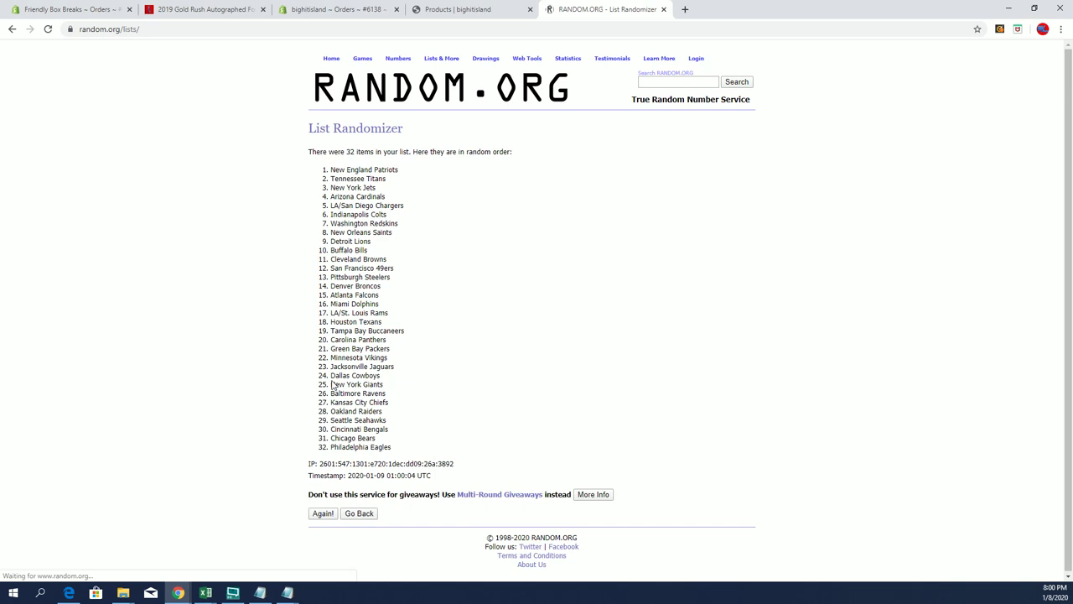
pyautogui.click(323, 513)
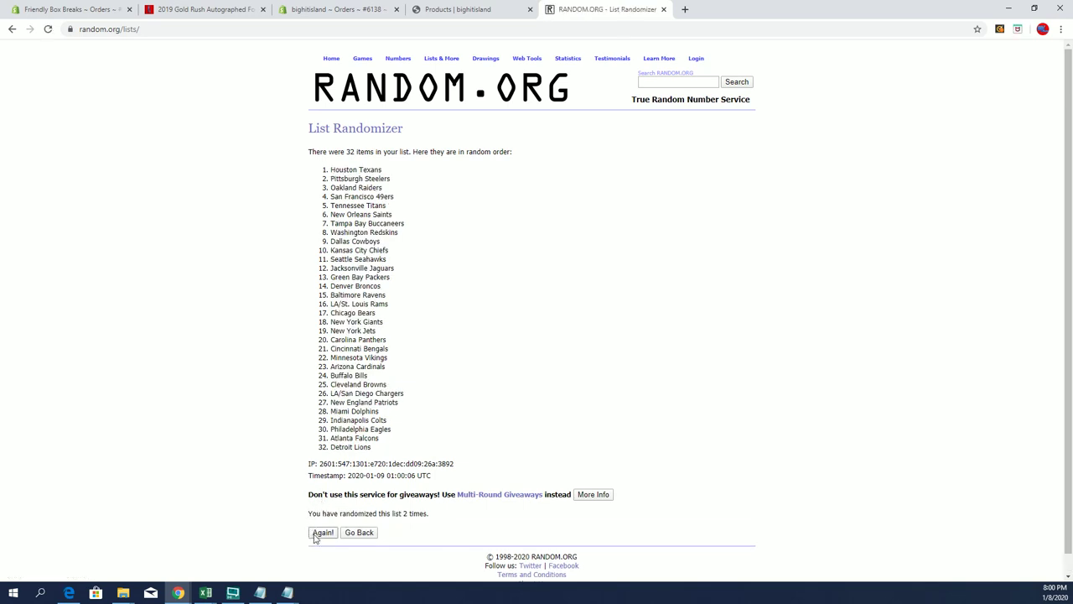
pyautogui.click(322, 534)
pyautogui.click(323, 534)
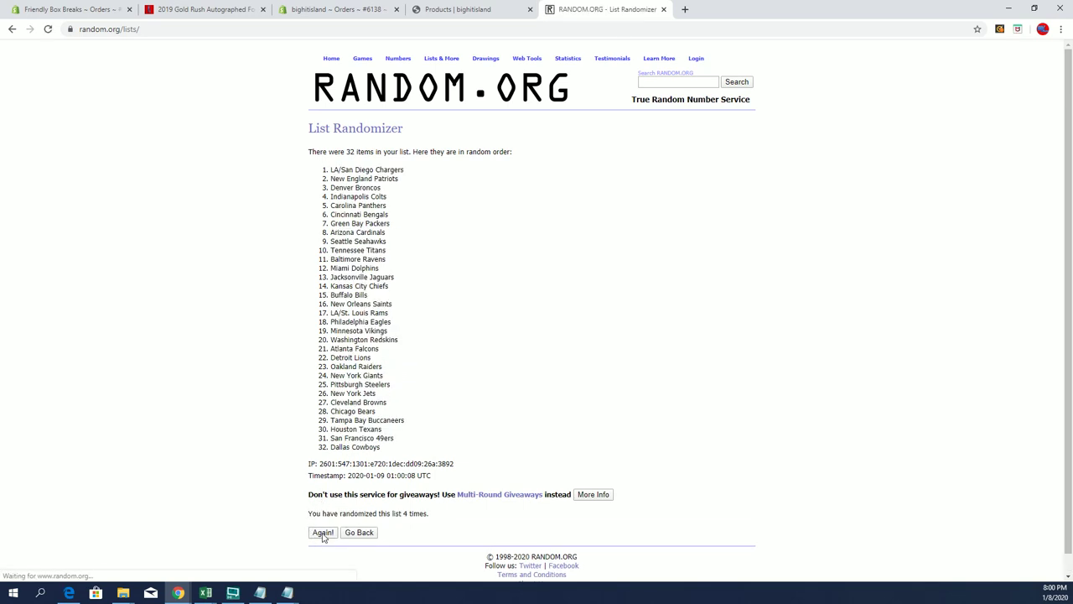
pyautogui.click(323, 534)
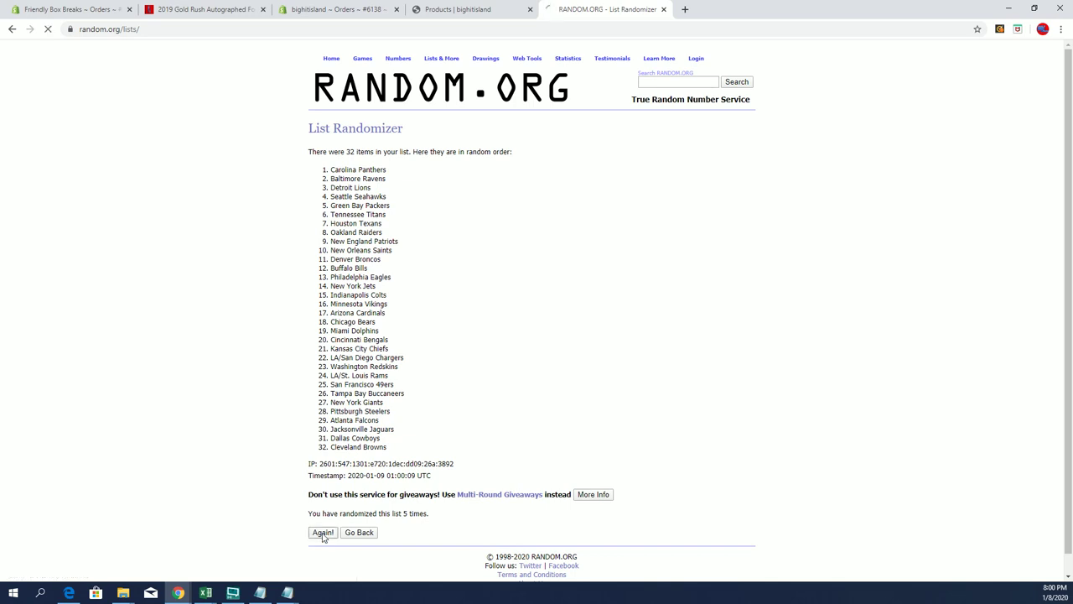
pyautogui.click(324, 533)
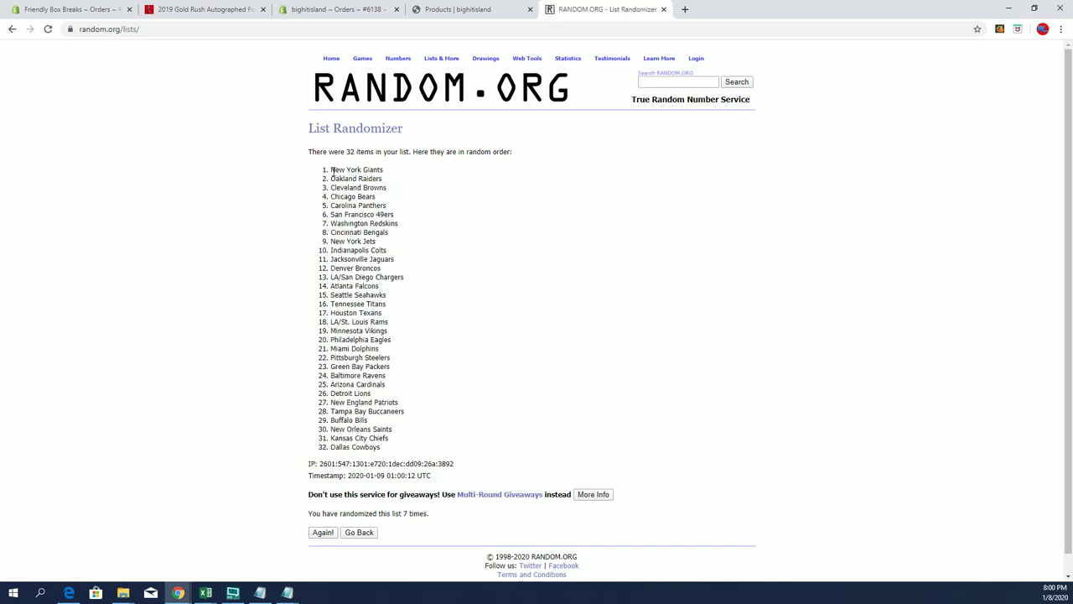
pyautogui.moveTo(332, 171); pyautogui.dragTo(396, 450)
pyautogui.rightClick(401, 312)
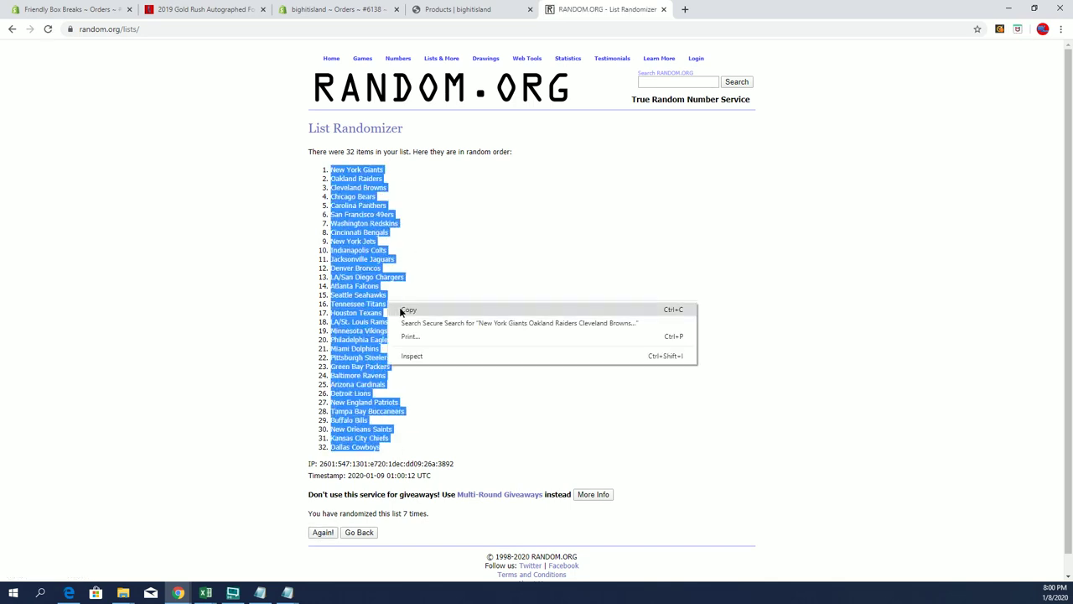
pyautogui.click(404, 310)
pyautogui.hotkey('alt', 'Tab')
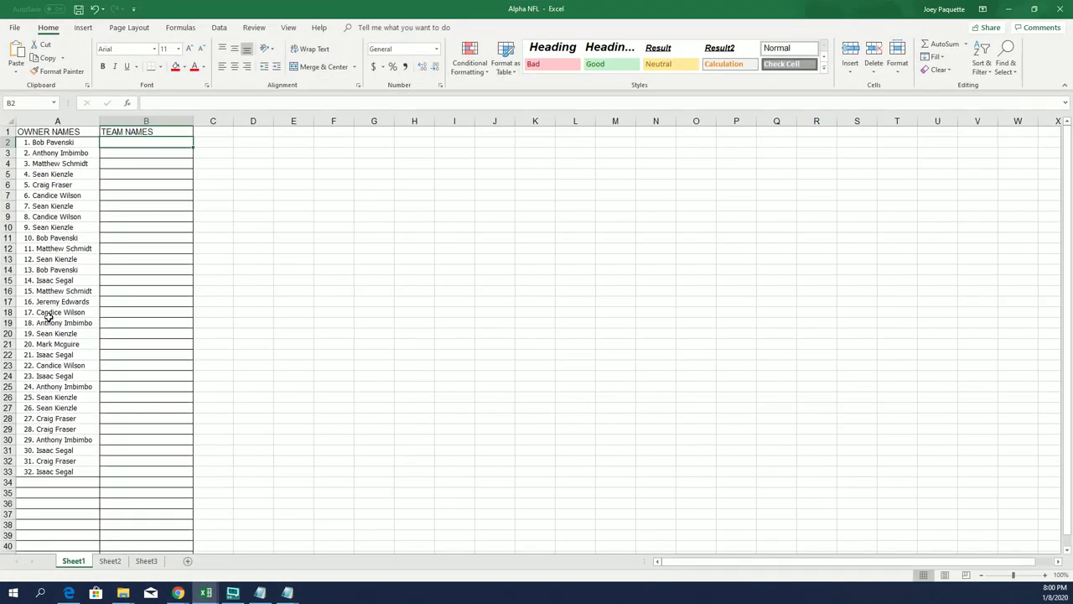
# Step: Paste the shuffled team names into B2:B33 and widen column B to fit
pyautogui.click(46, 304)
pyautogui.click(151, 143)
pyautogui.hotkey('ctrl', 'v')
pyautogui.moveTo(153, 152)
pyautogui.mouseDown()
pyautogui.moveTo(171, 160)
pyautogui.moveTo(147, 154)
pyautogui.mouseUp()
pyautogui.moveTo(193, 120); pyautogui.dragTo(234, 121)
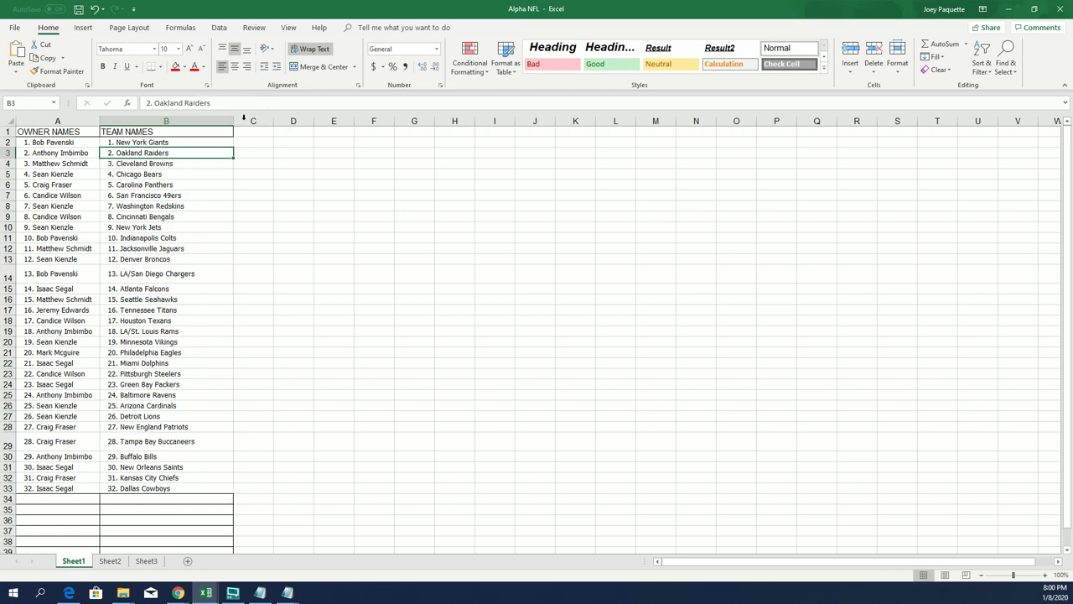
# Step: Left-align columns A and B with no indent, then narrow column B
pyautogui.moveTo(84, 121); pyautogui.dragTo(168, 120)
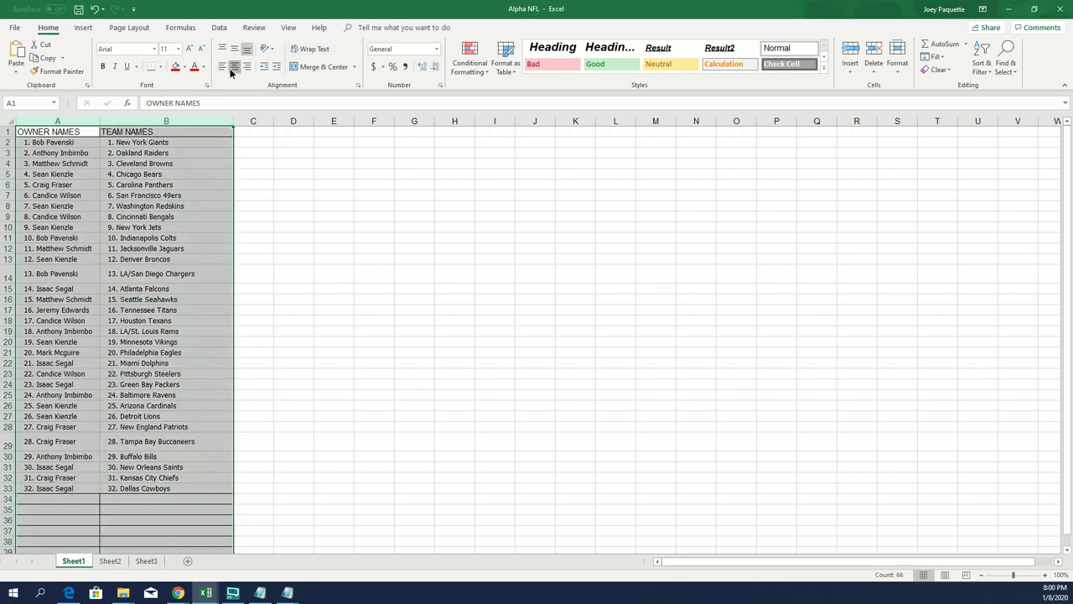
pyautogui.click(221, 66)
pyautogui.click(253, 142)
pyautogui.moveTo(234, 121); pyautogui.dragTo(201, 121)
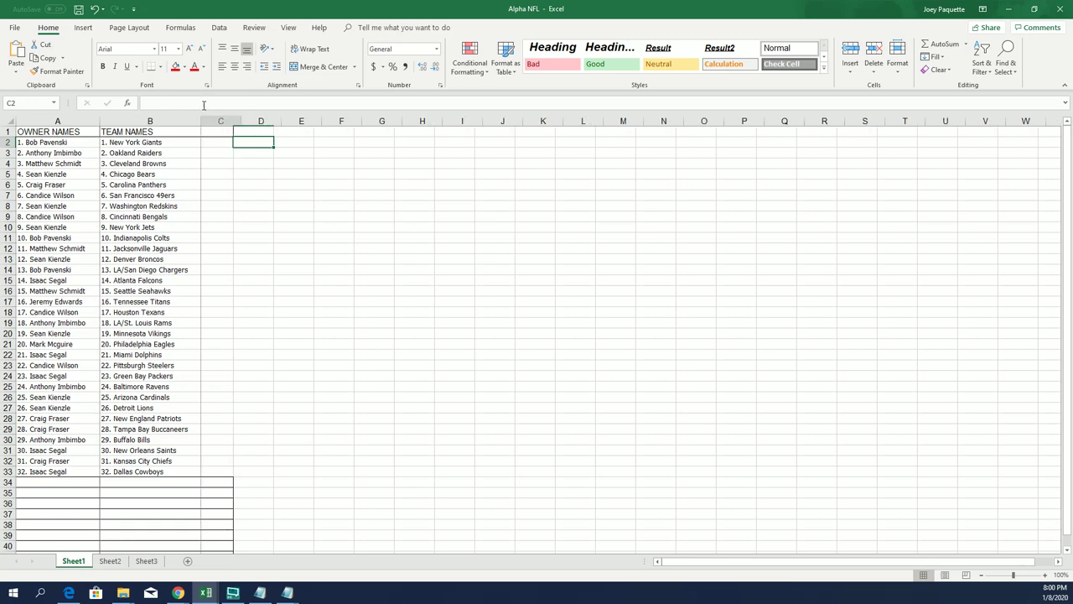
# Step: Apply All Borders to the owner and team columns
pyautogui.moveTo(72, 121); pyautogui.dragTo(117, 121)
pyautogui.click(160, 66)
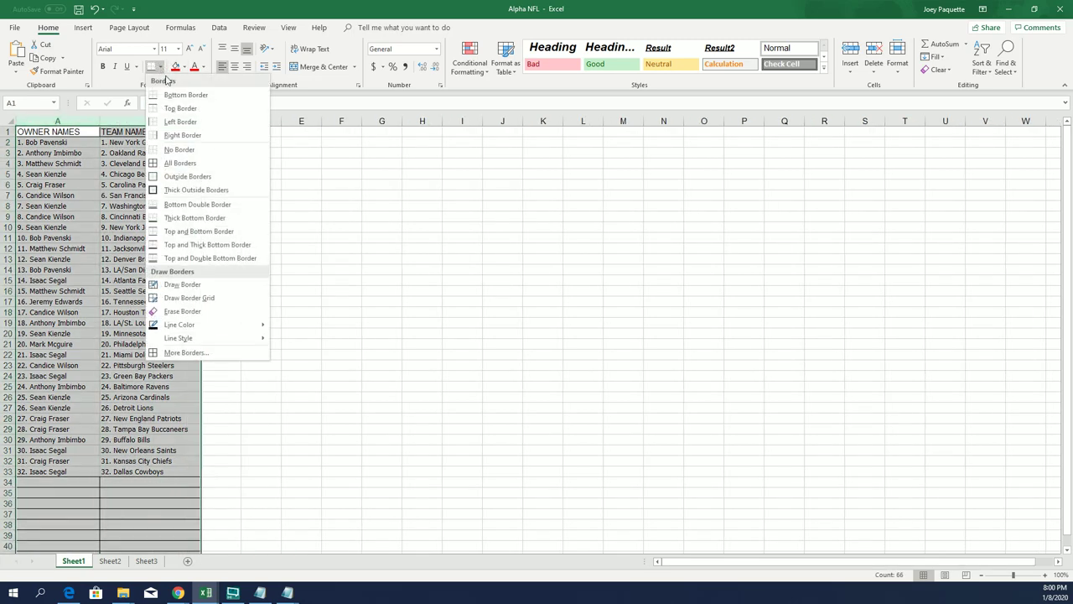
pyautogui.click(177, 163)
pyautogui.click(73, 146)
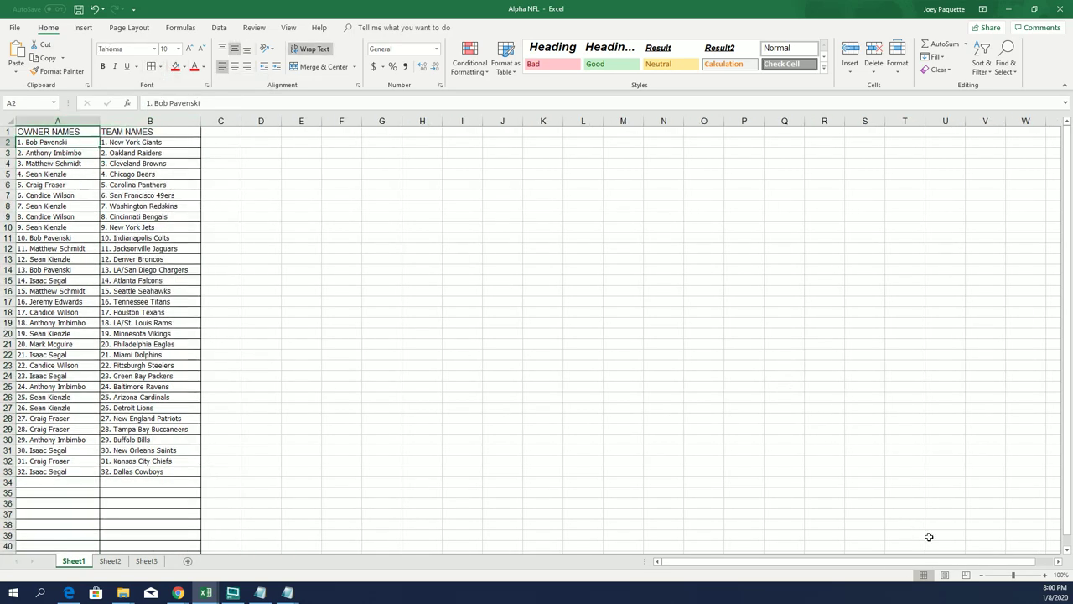
pyautogui.click(1046, 576)
pyautogui.click(1046, 576)
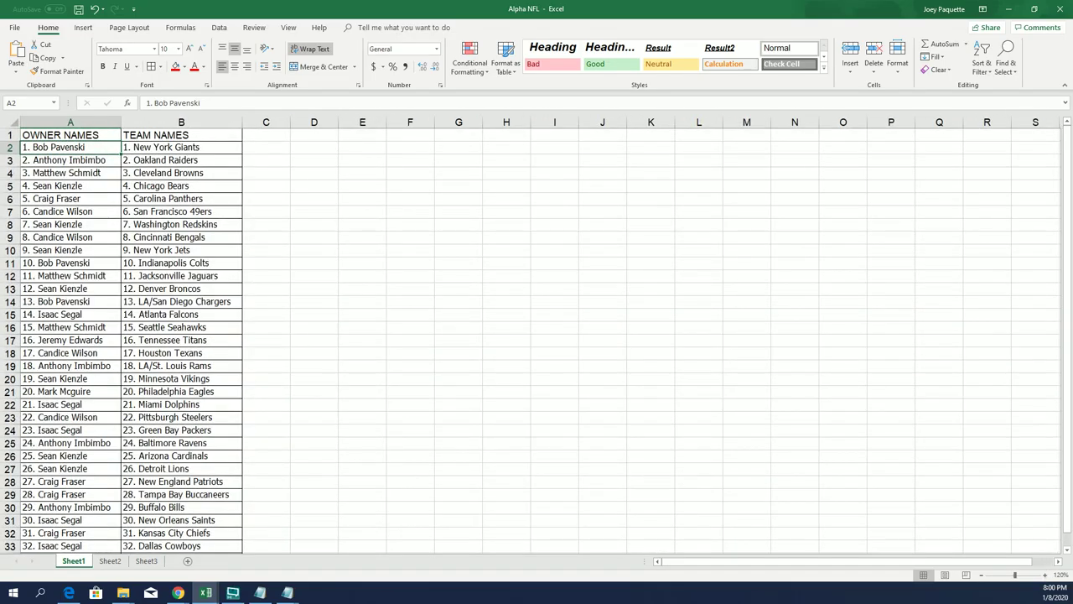